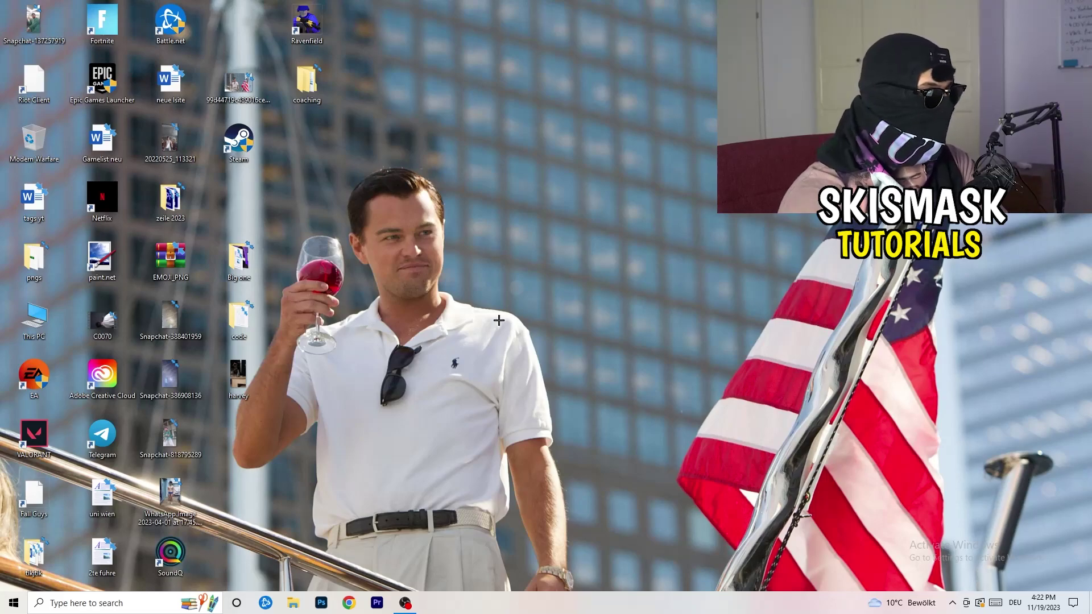
Step: Open Task Manager's performance view and launch Resource Monitor from it in a maximized window
right_click(528, 612)
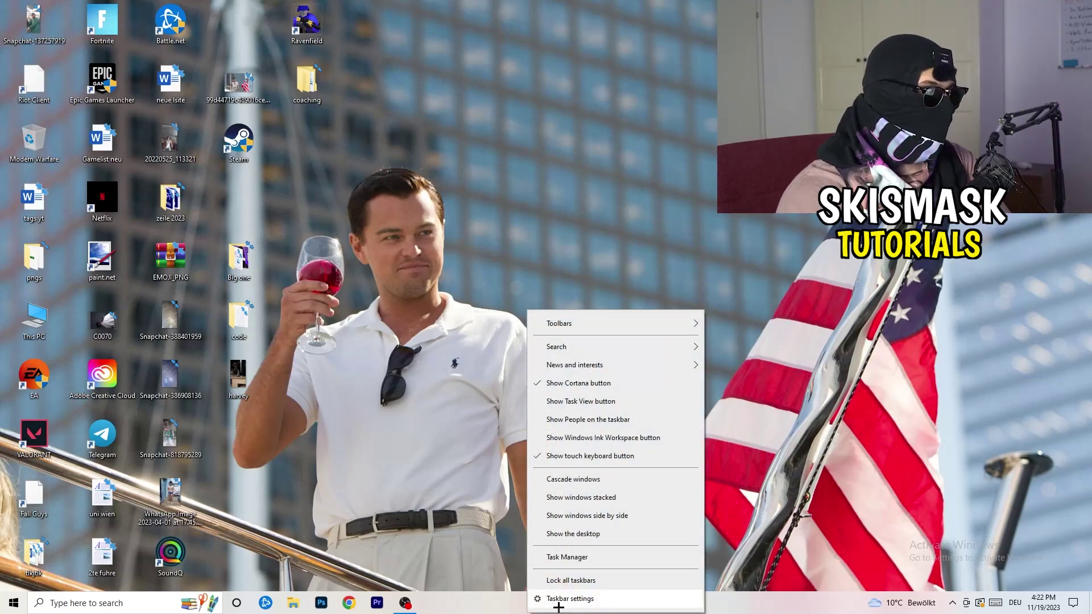
left_click(567, 559)
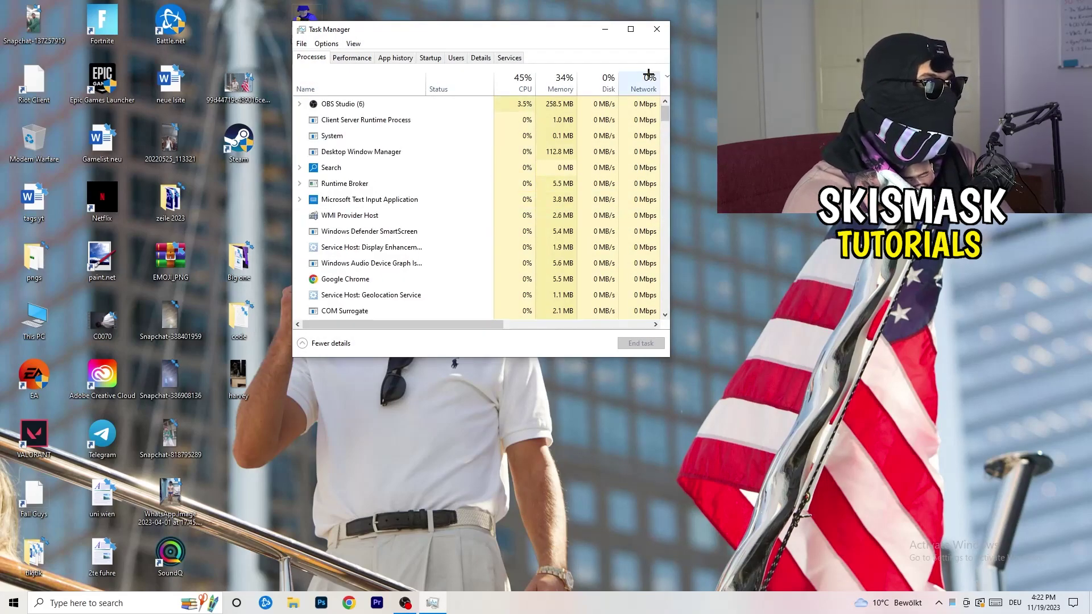
left_click(634, 29)
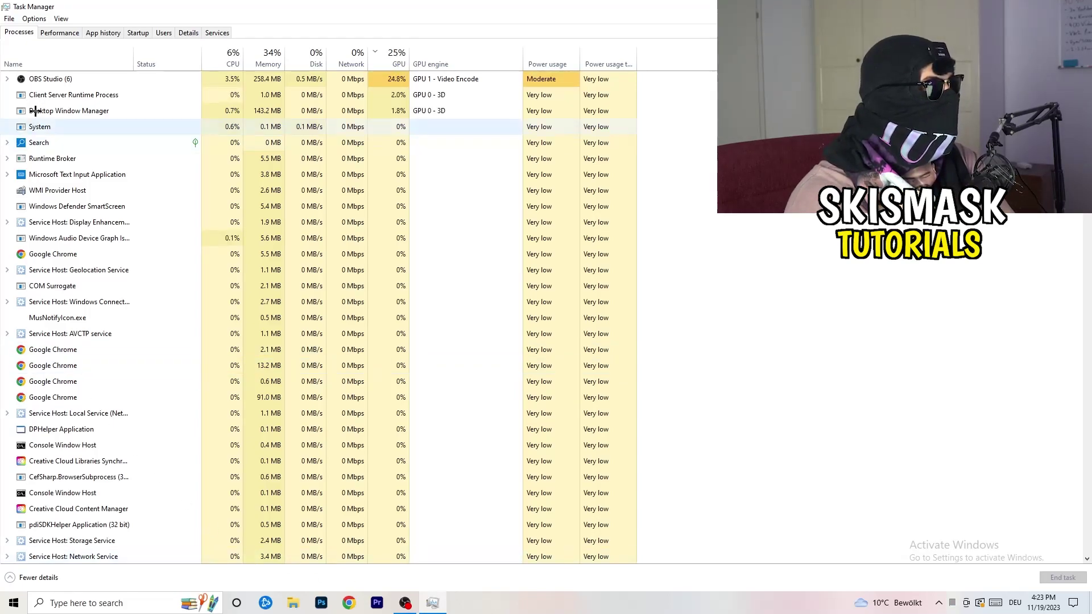
left_click(67, 35)
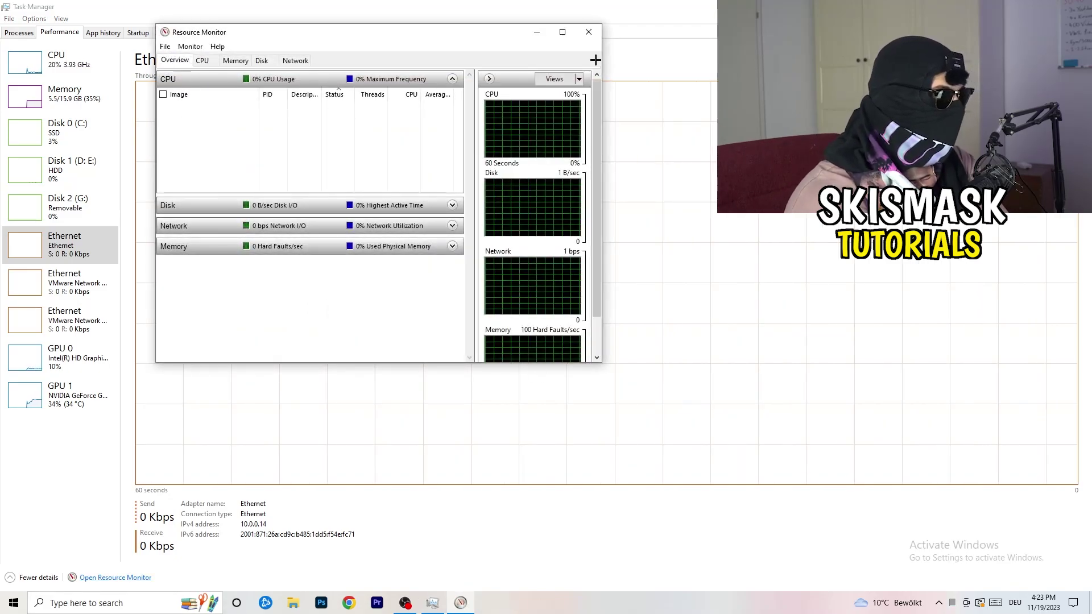
left_click(563, 29)
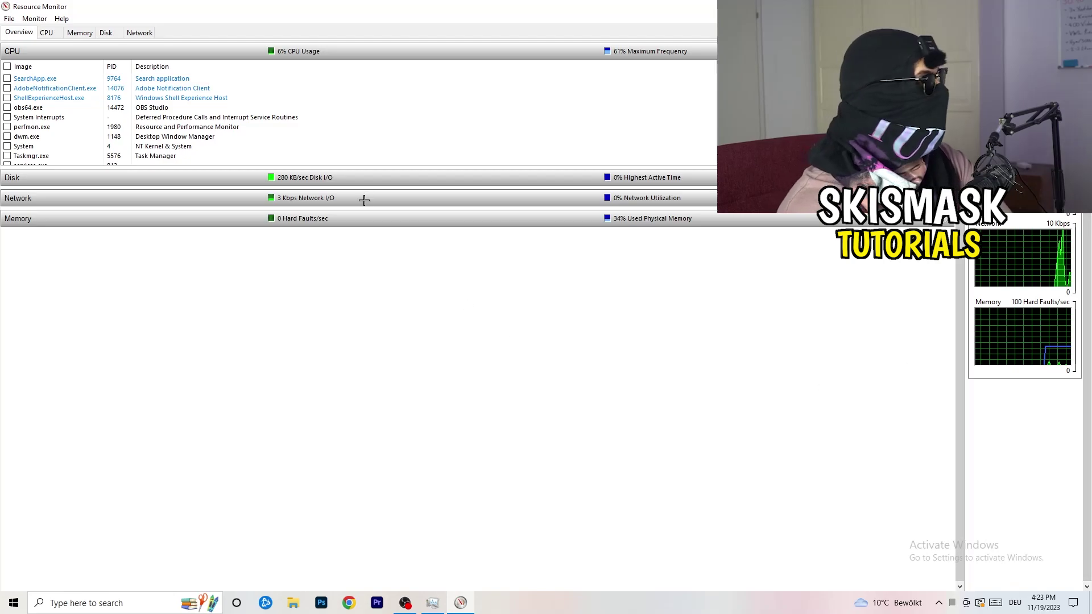
Step: Look through the running CPU processes in Resource Monitor's overview and display the actions available for conhost.exe
scroll(314, 119, "down", 4)
scroll(314, 119, "down", 6)
scroll(358, 120, "up", 10)
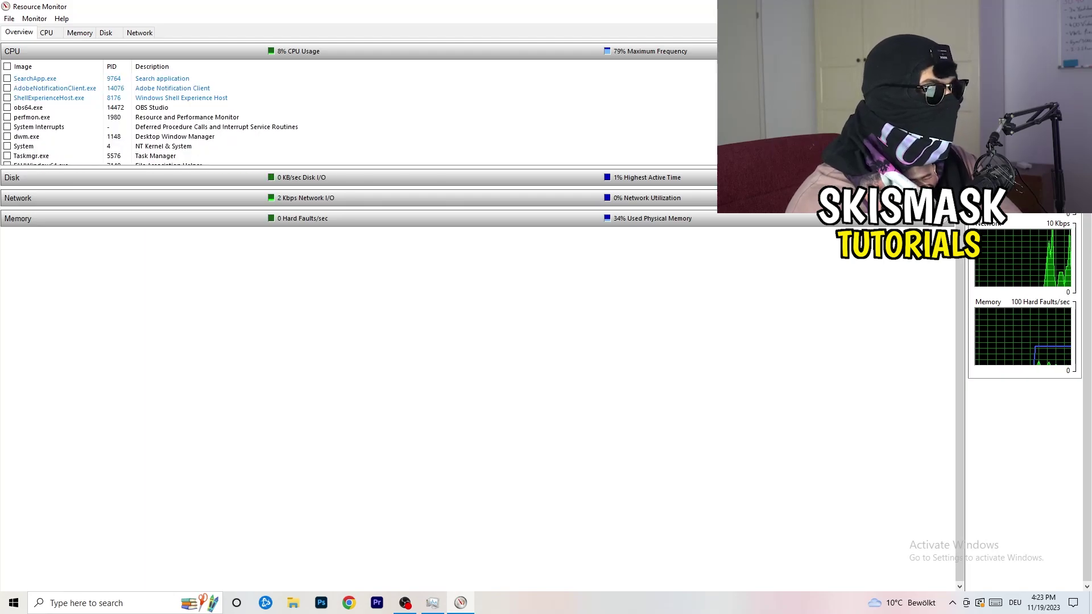
scroll(358, 126, "down", 5)
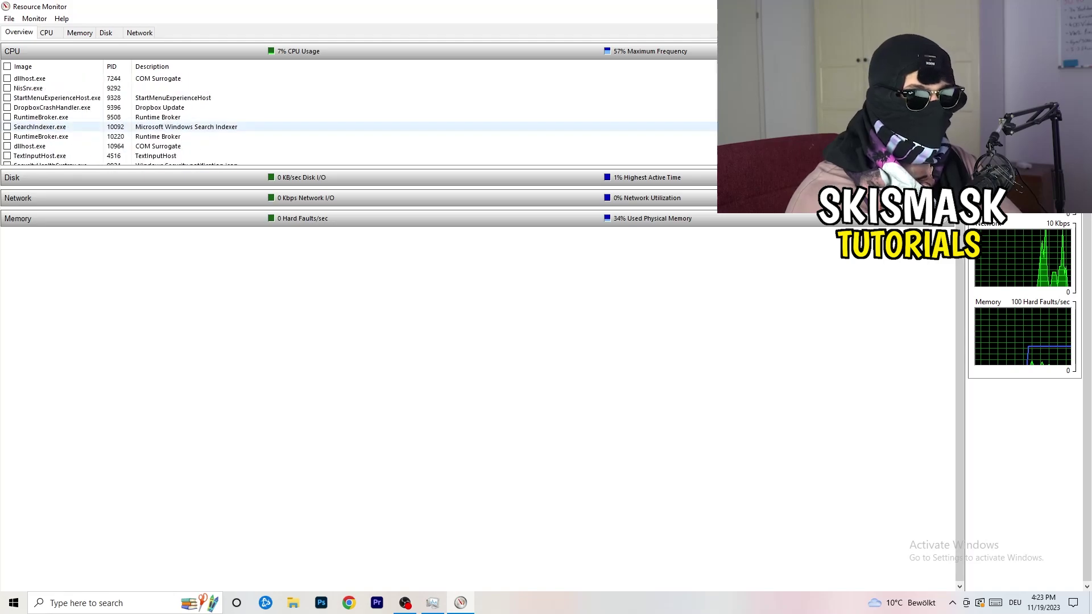
scroll(707, 139, "down", 3)
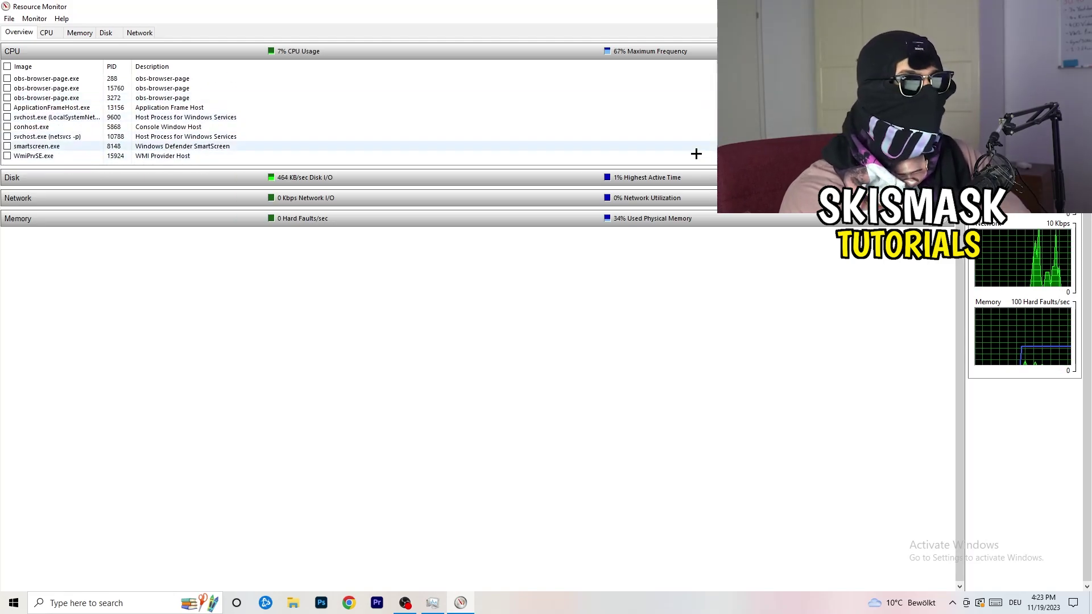
right_click(649, 128)
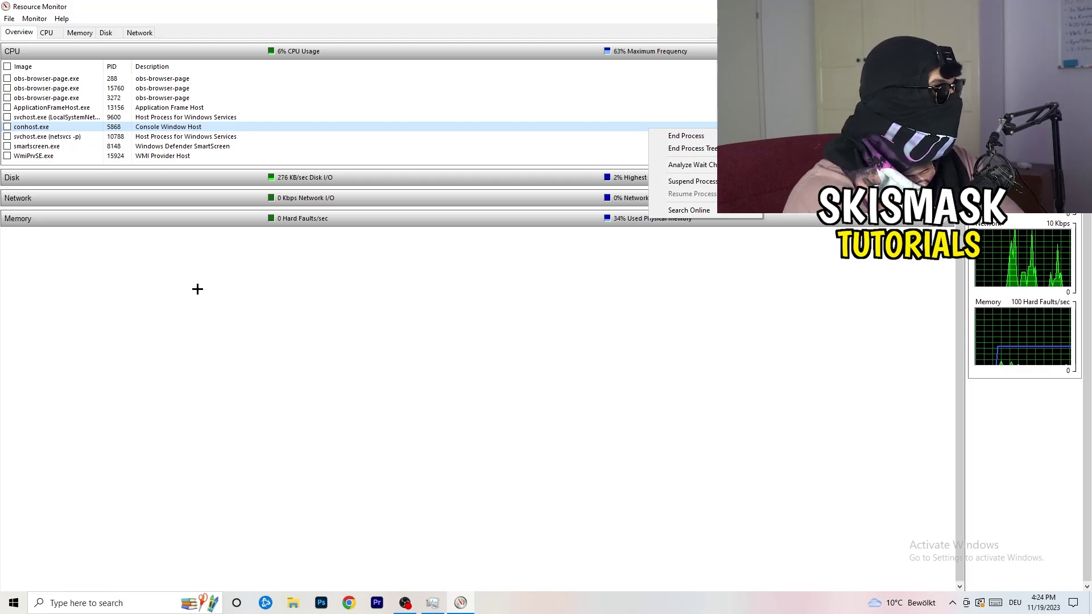
Step: Check which processes have network activity in Resource Monitor, comparing them with the overview
left_click(140, 32)
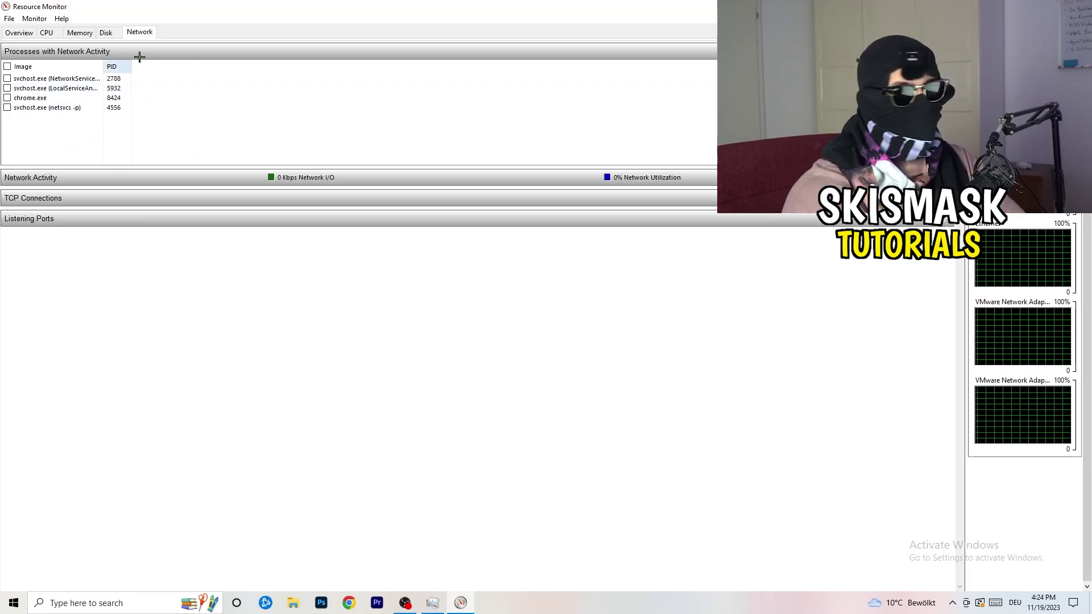
left_click(20, 32)
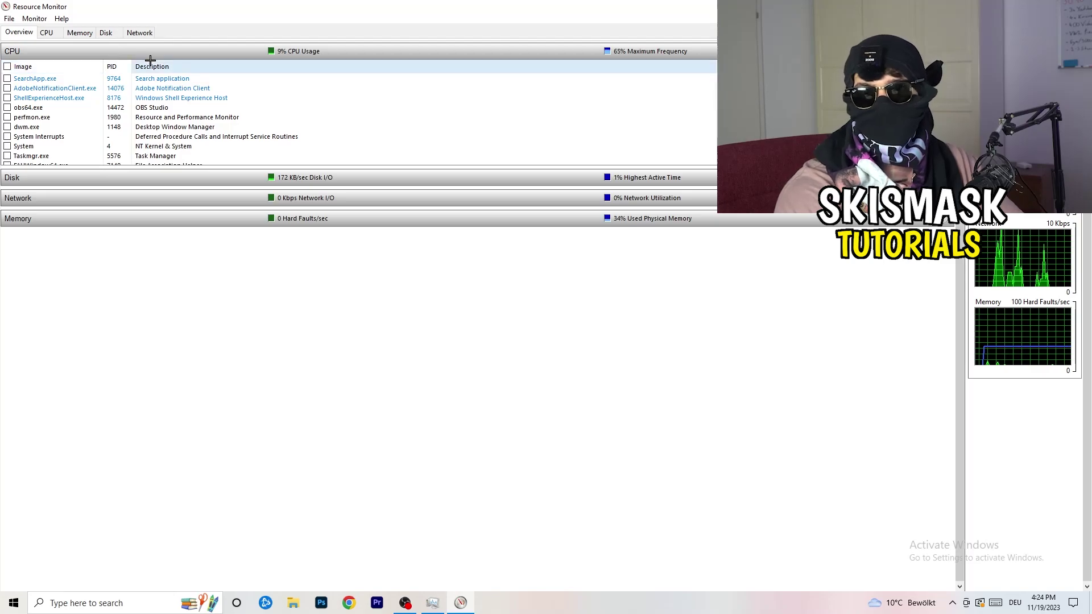
left_click(140, 33)
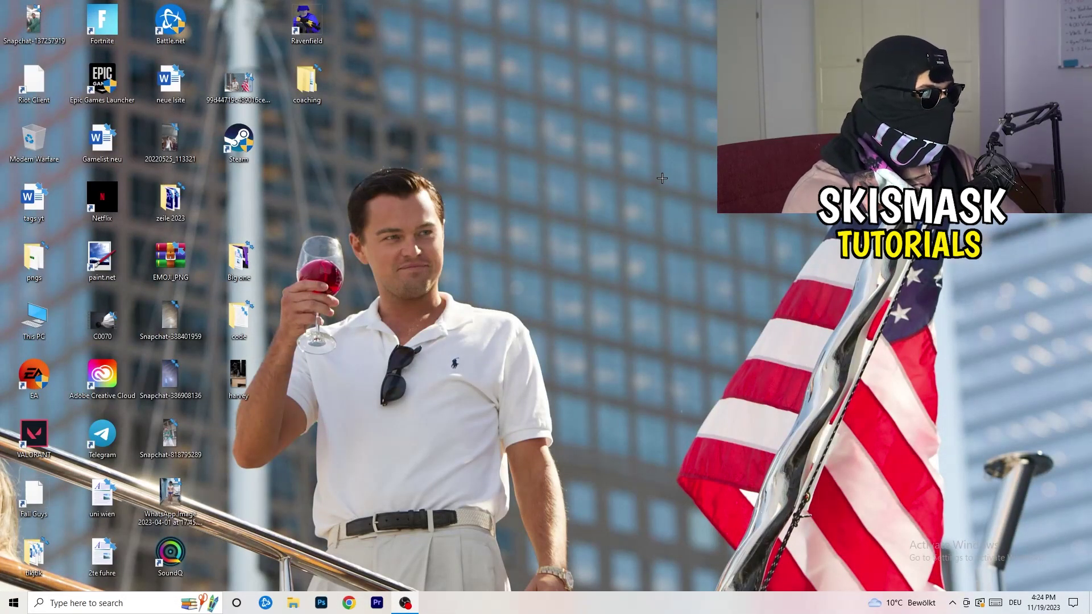
Step: Open the Network & Internet status page in Windows Settings
left_click(14, 603)
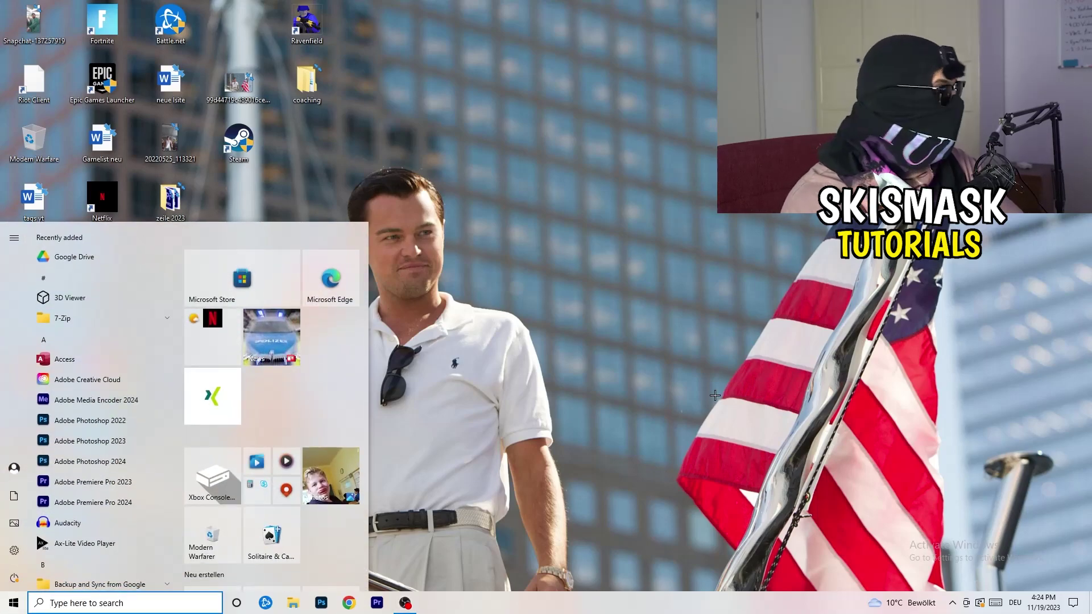
key("super+i")
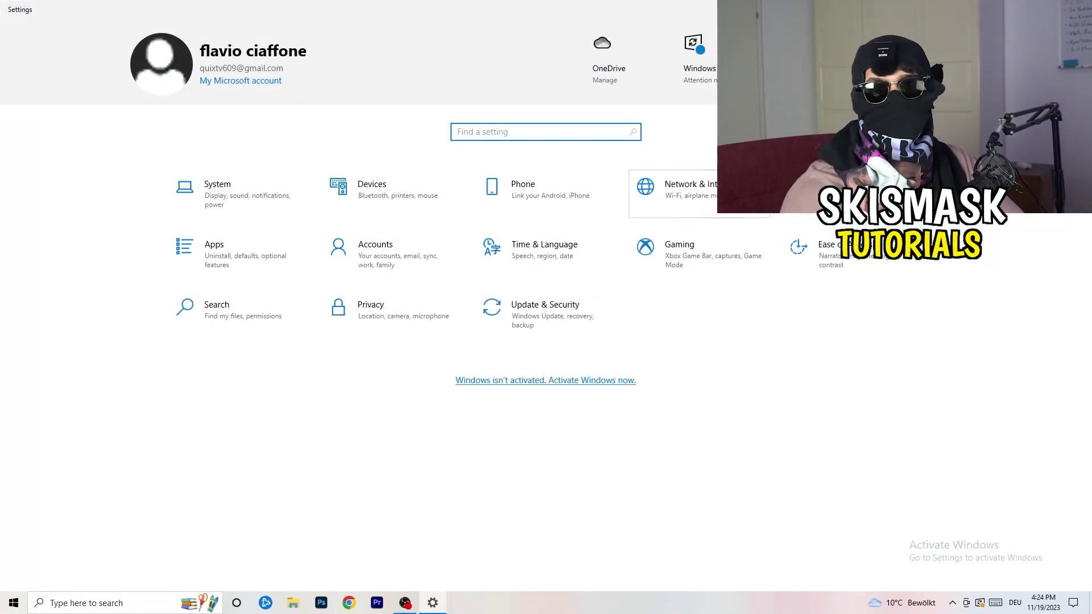
left_click(740, 196)
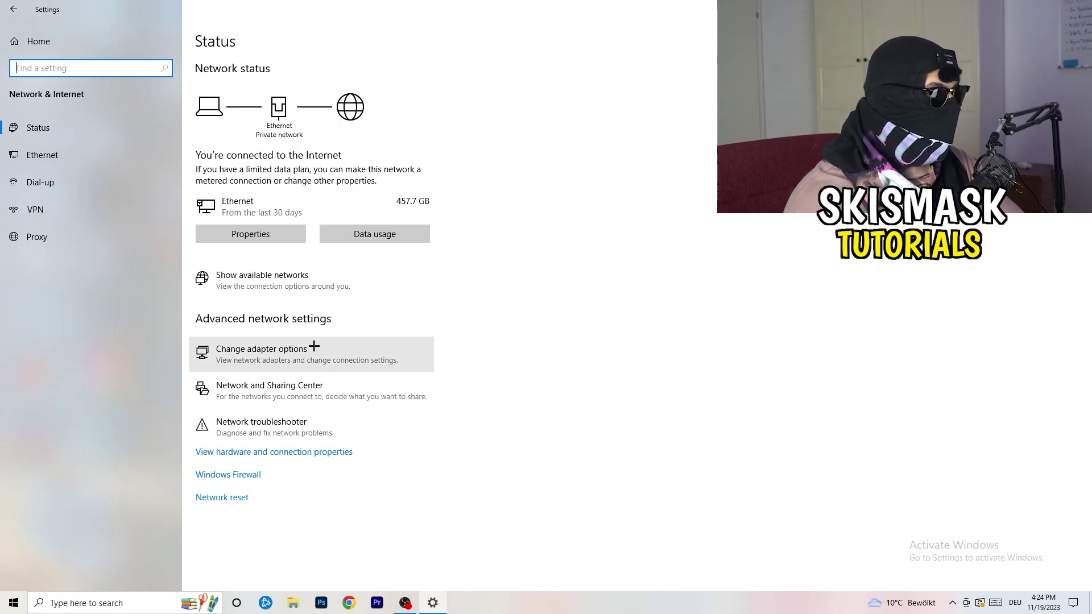
Step: Try to diagnose all network adapters with the network troubleshooter
left_click(283, 433)
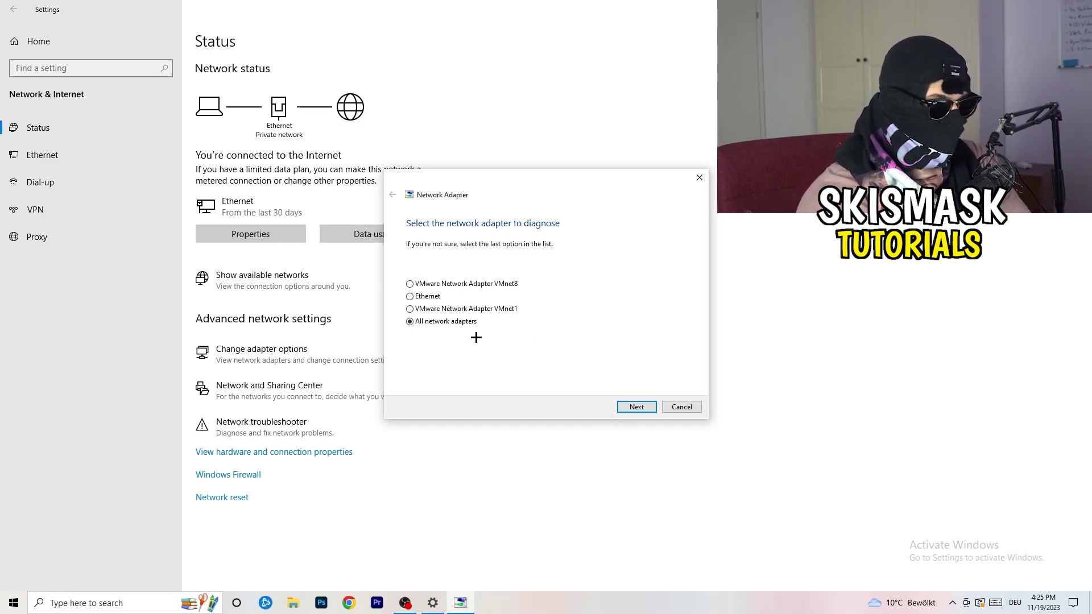
left_click(634, 409)
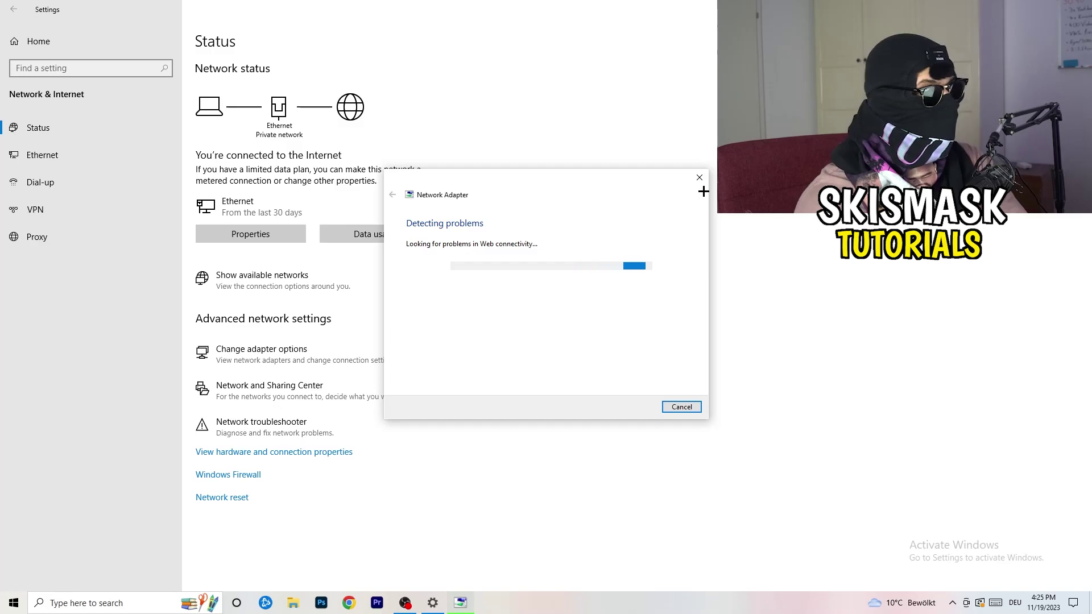
left_click(699, 178)
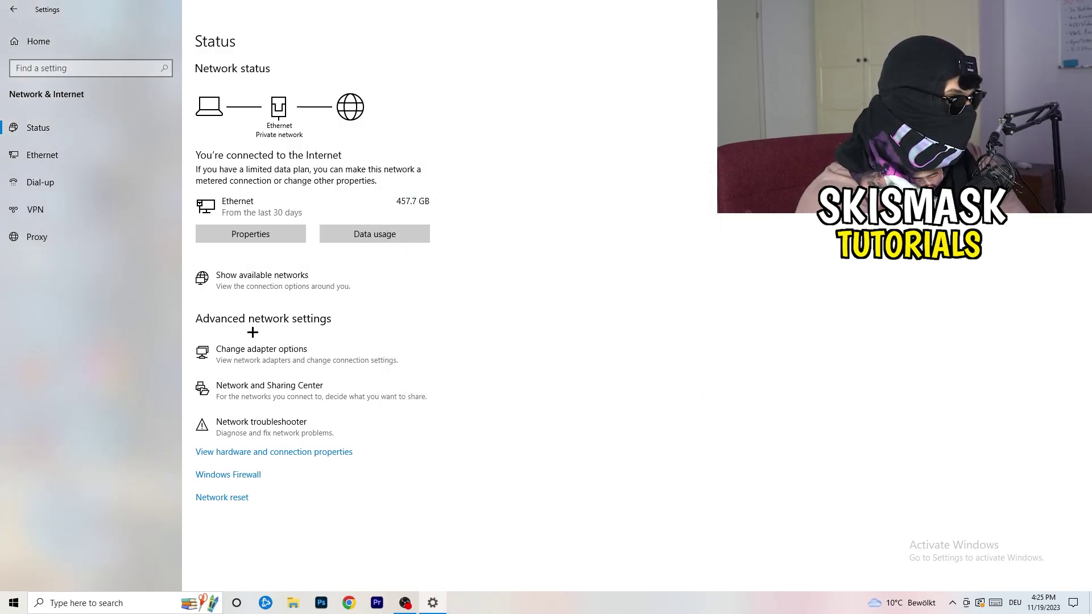
Step: Disable and re-enable the Ethernet adapter in the network adapter options, and close the Network Connections window
left_click(284, 360)
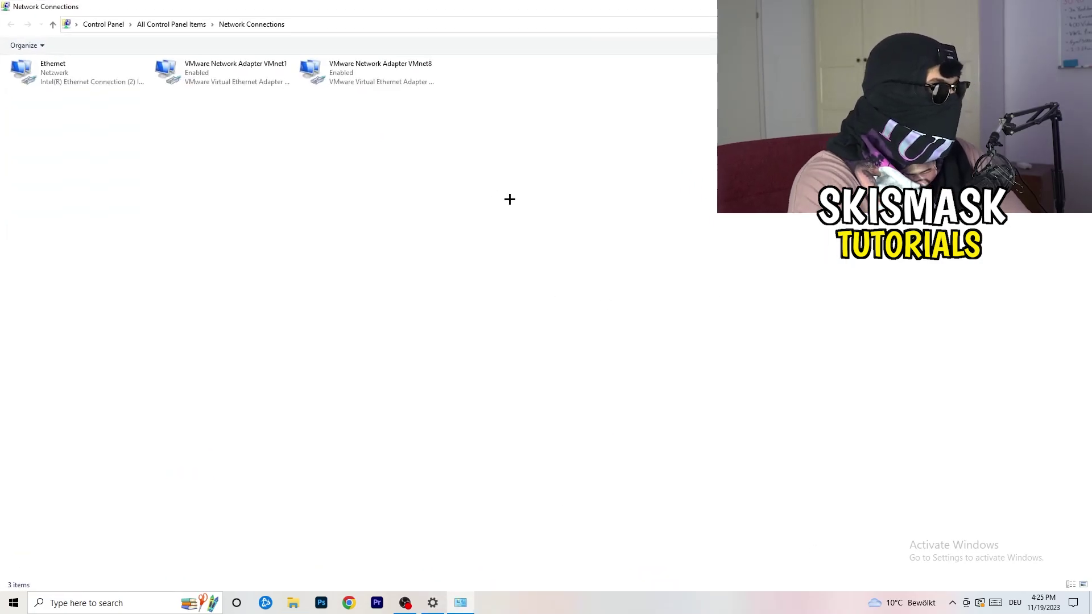
left_click(75, 70)
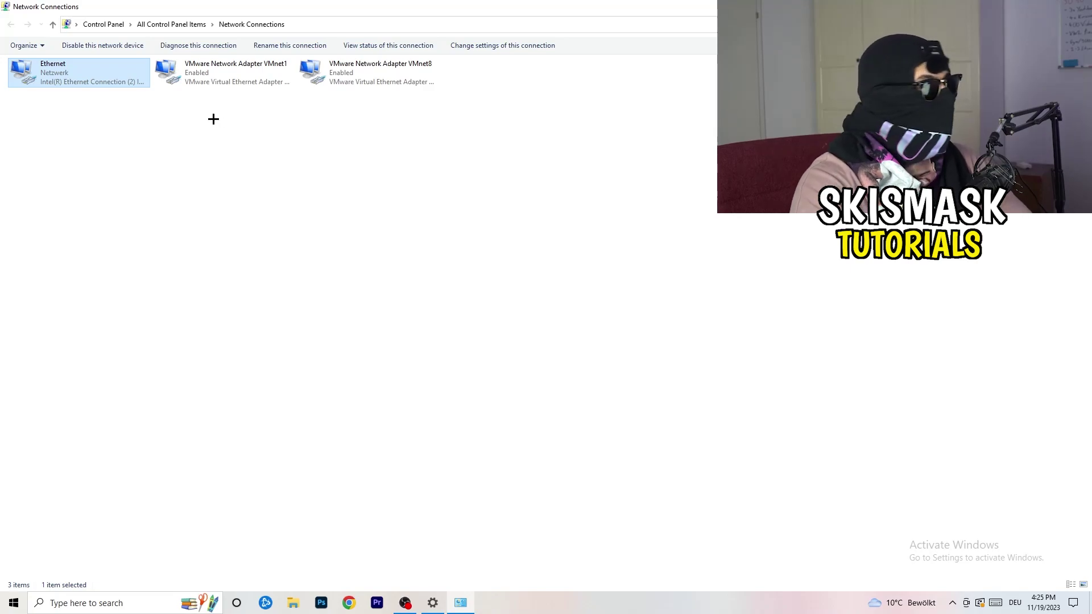
right_click(93, 69)
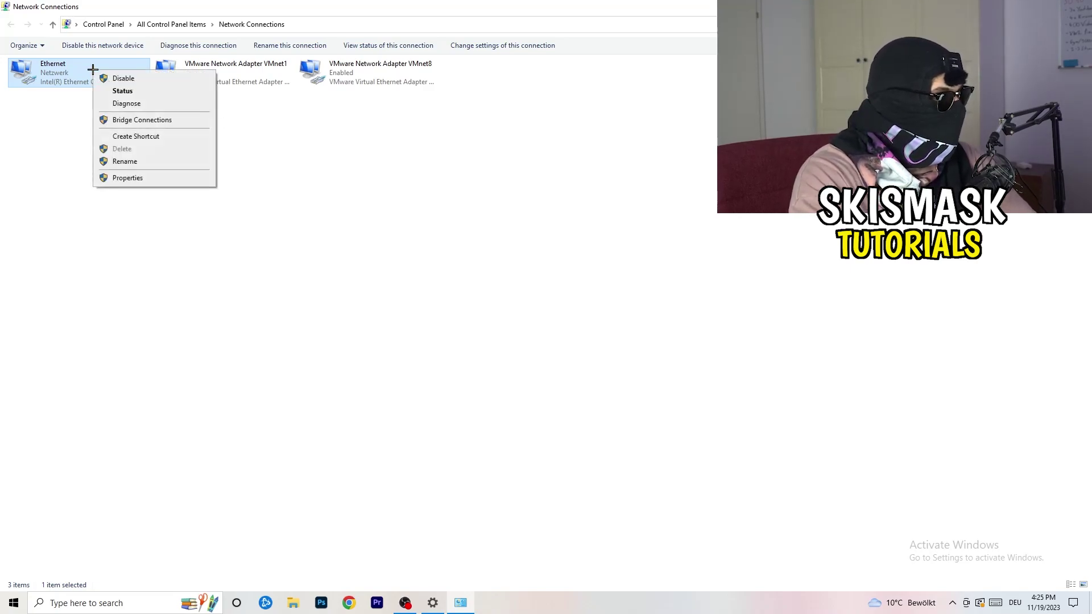
left_click(123, 78)
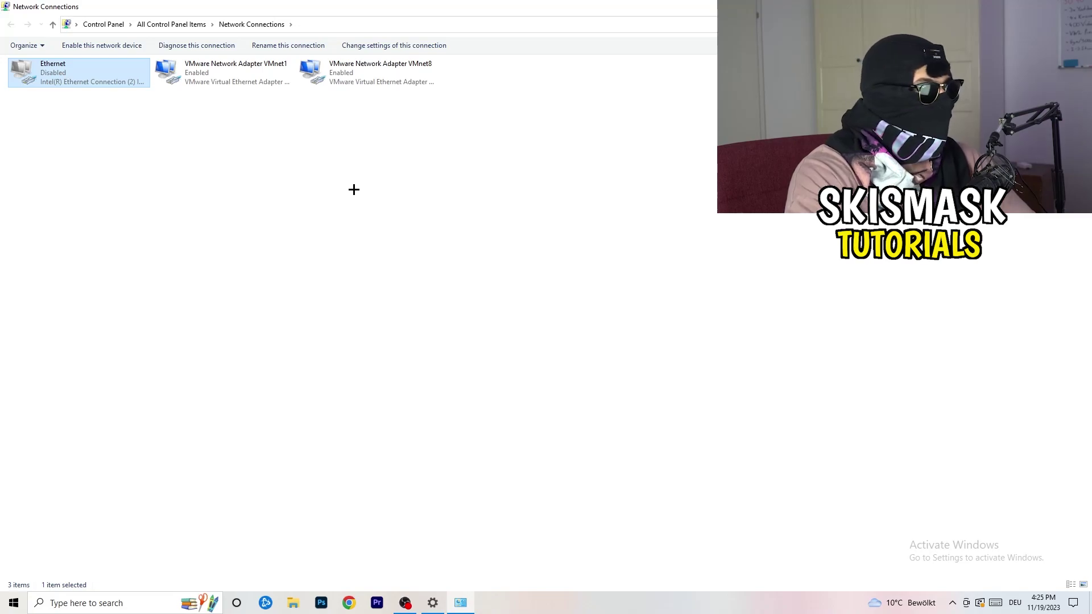
right_click(57, 82)
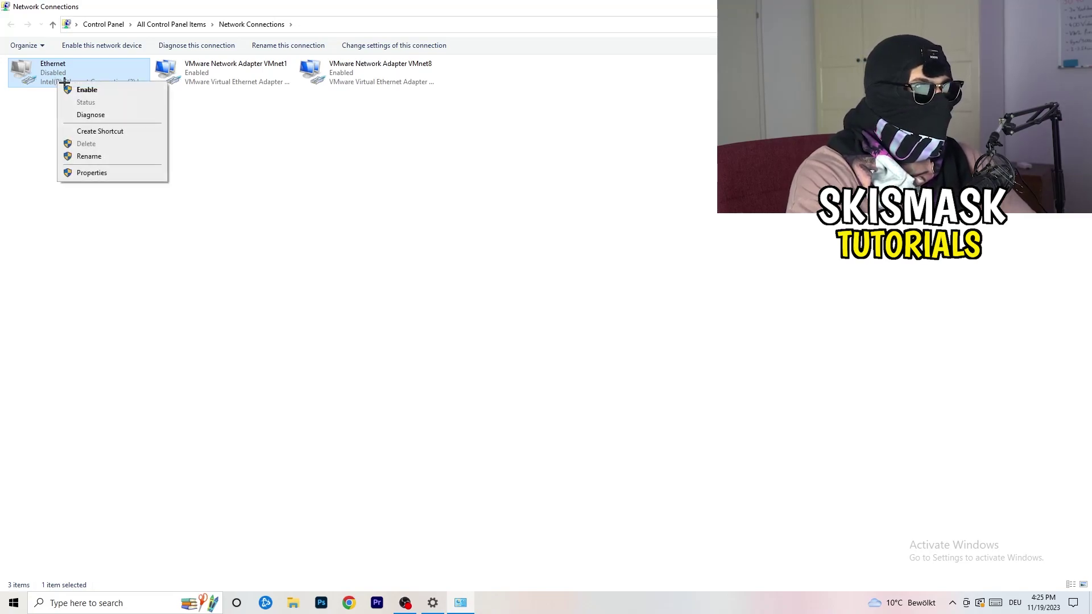
left_click(109, 92)
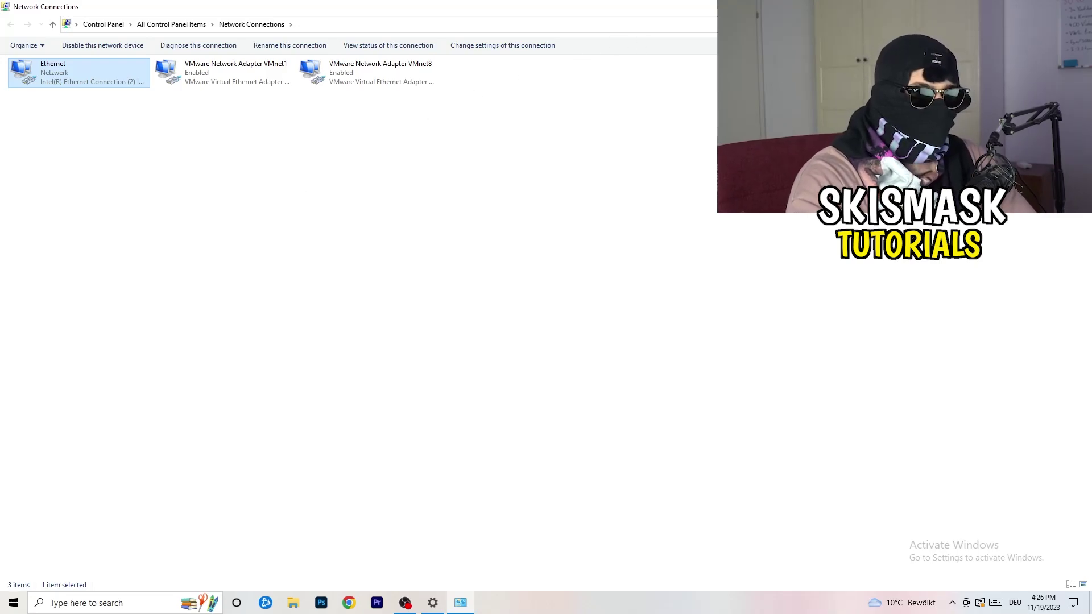
key("alt+F4")
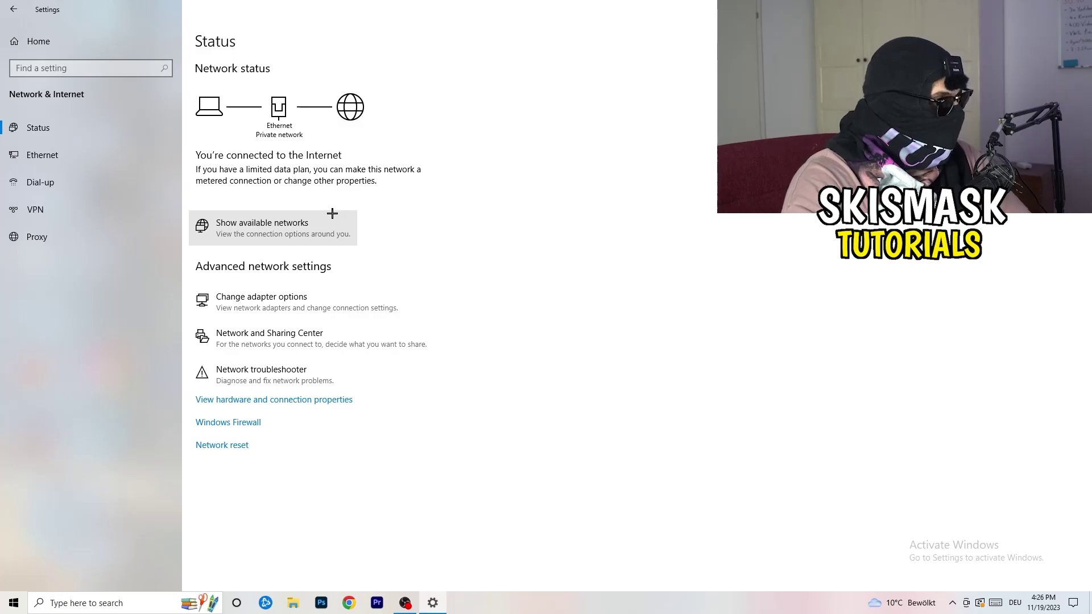
Step: Open the Ethernet connection's properties from the Network and Sharing Center and review the items it uses
left_click(323, 343)
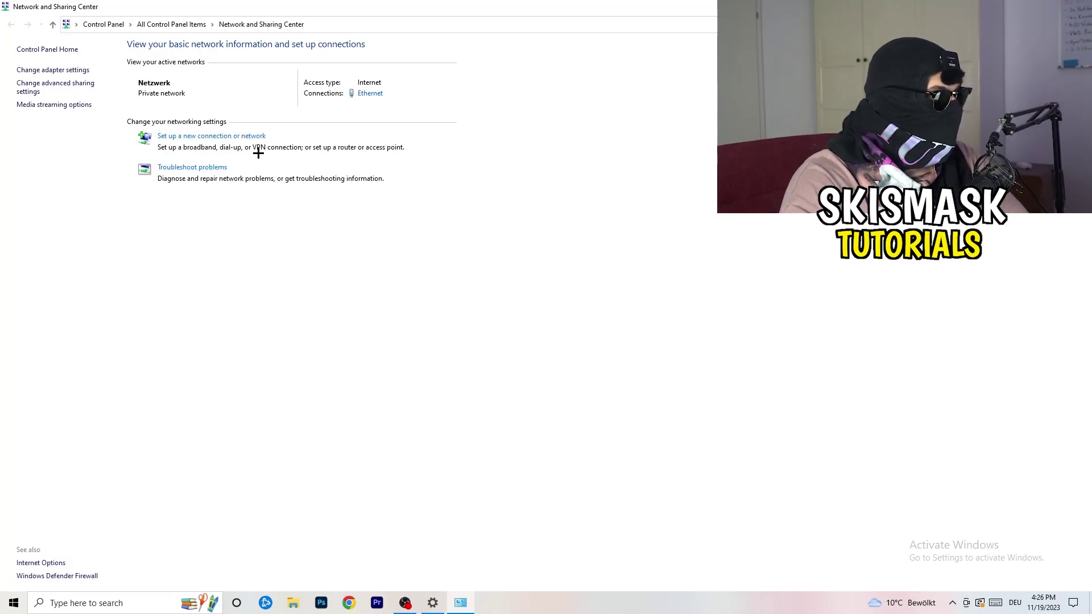
left_click(373, 95)
left_click_drag(543, 182, 277, 112)
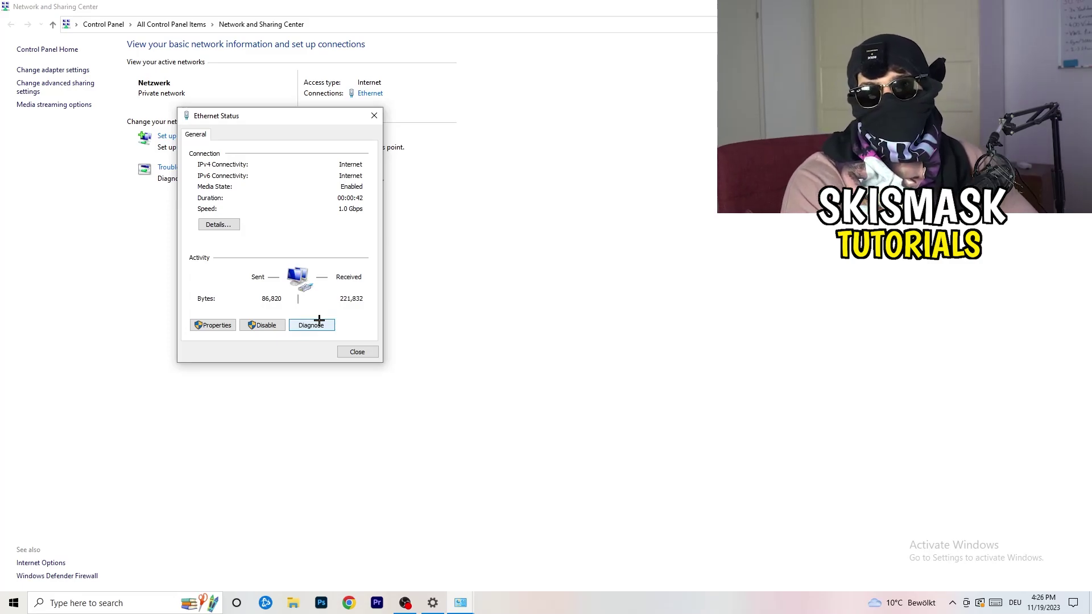
left_click(213, 325)
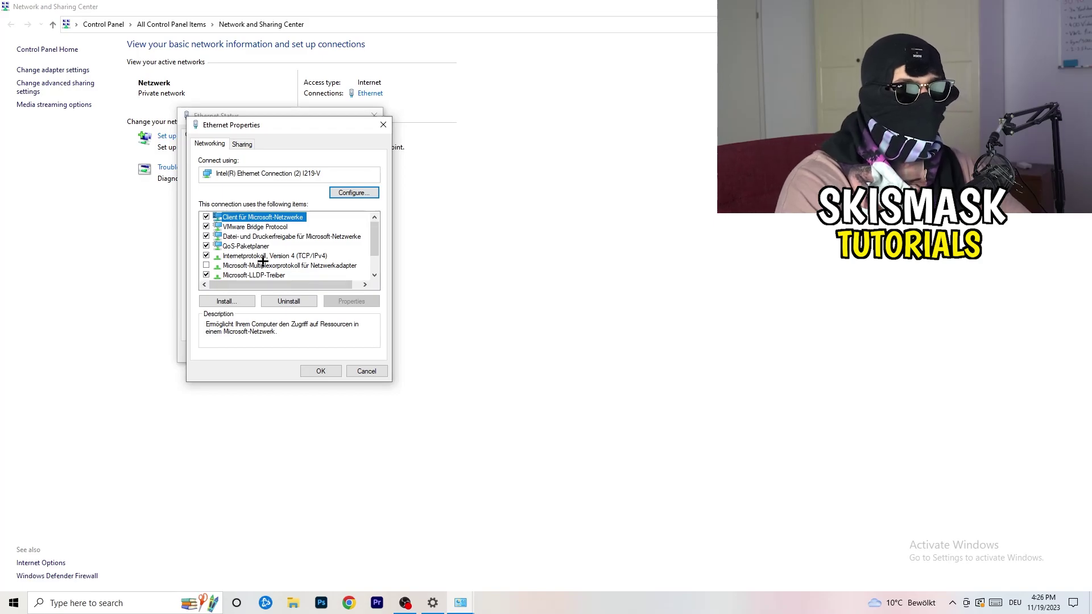
scroll(264, 252, "down", 1)
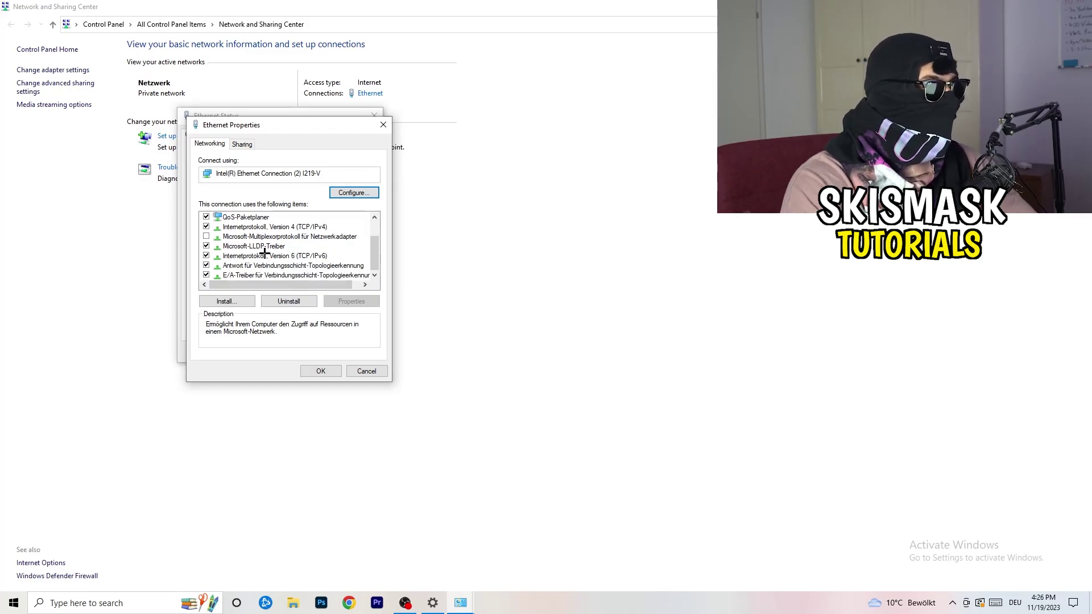
scroll(266, 252, "up", 1)
scroll(271, 252, "down", 1)
scroll(270, 252, "up", 1)
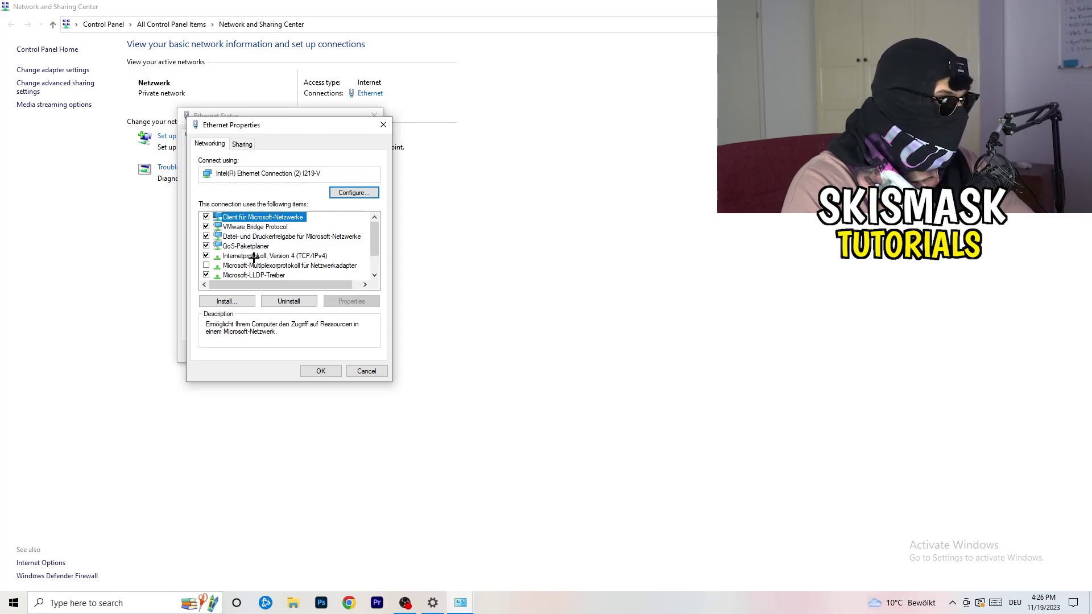
Step: Try manual IP and DNS addressing in the Internet Protocol Version 4 properties, and close the network dialogs without saving
double_click(254, 257)
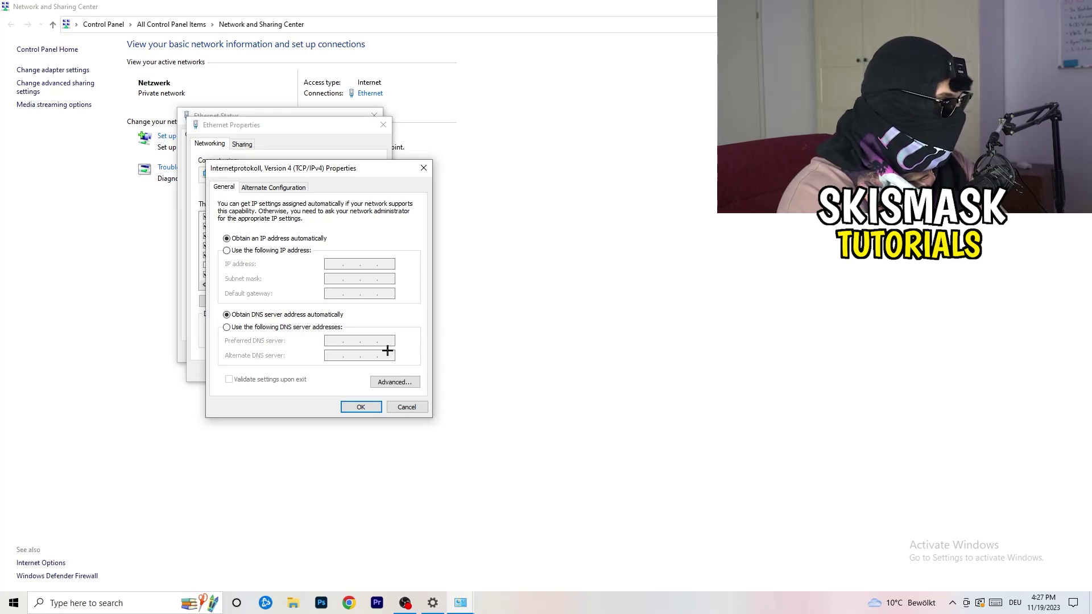
left_click(228, 252)
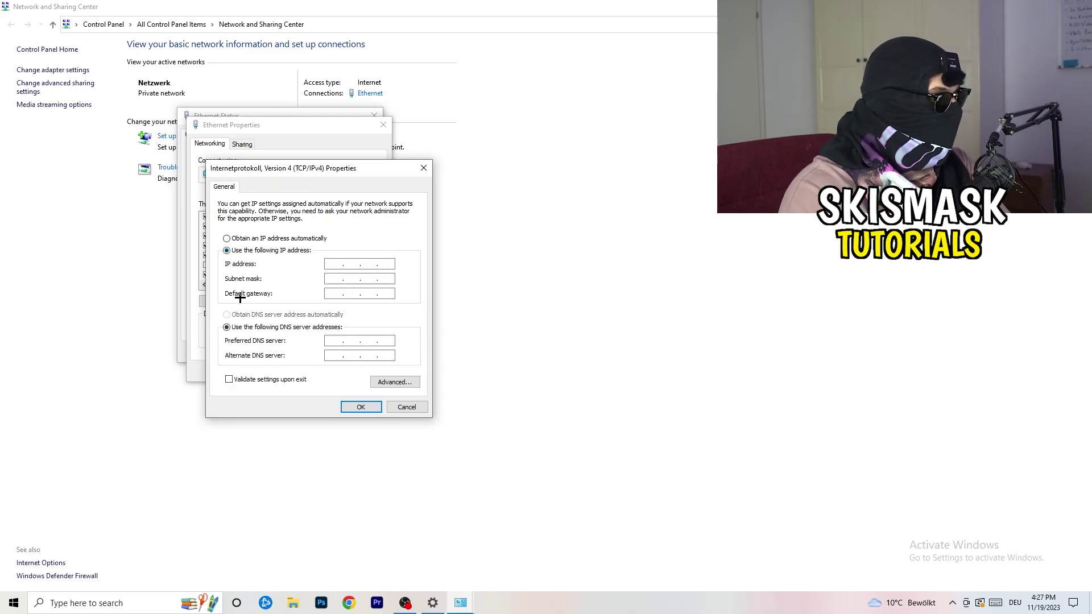
left_click(334, 263)
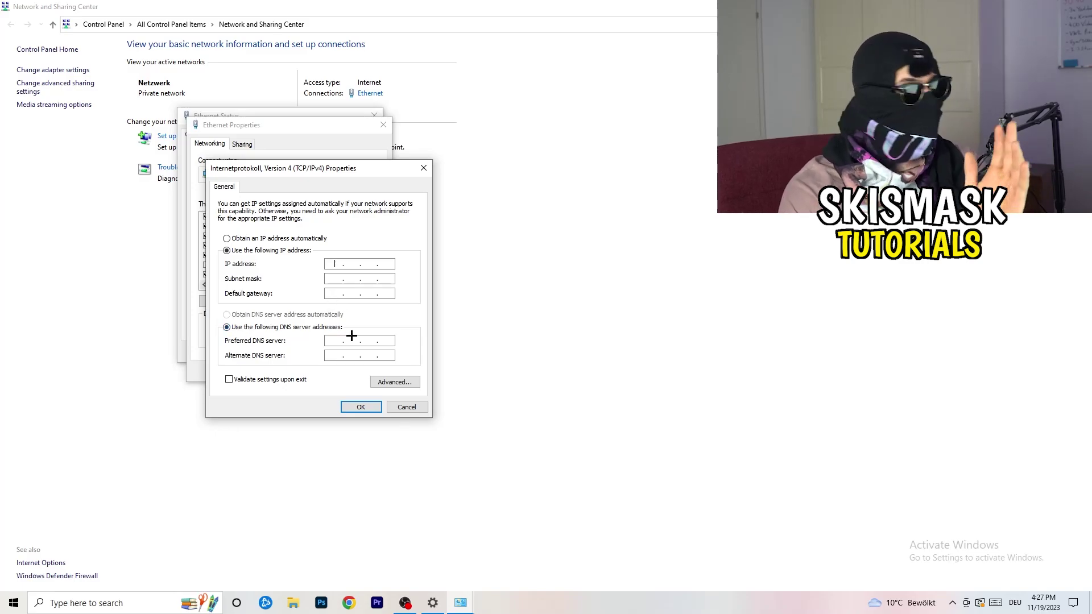
left_click(424, 166)
left_click(383, 124)
left_click(374, 115)
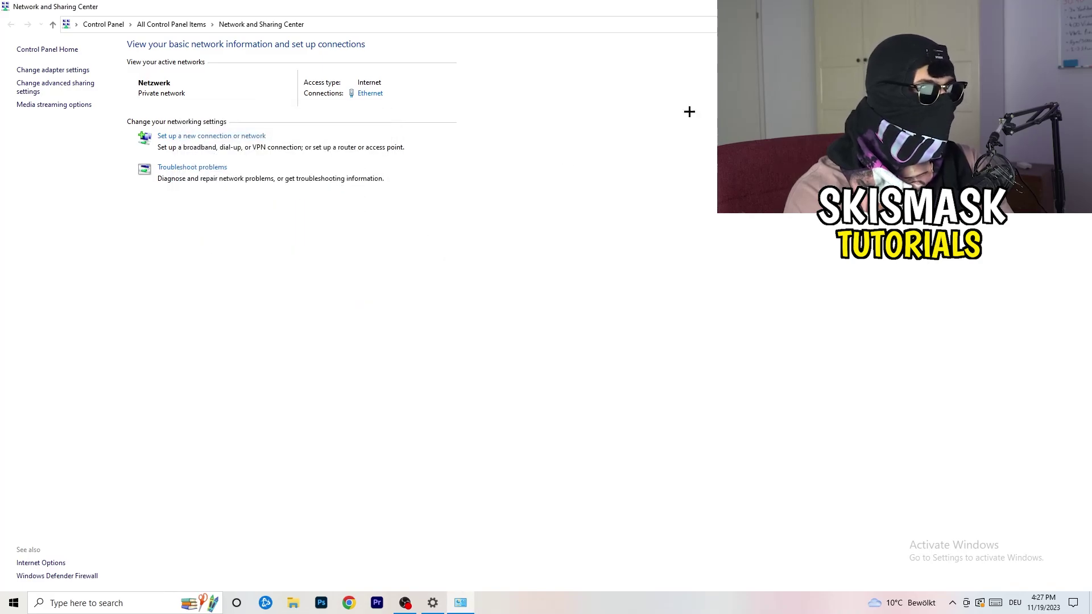
key("alt+F4")
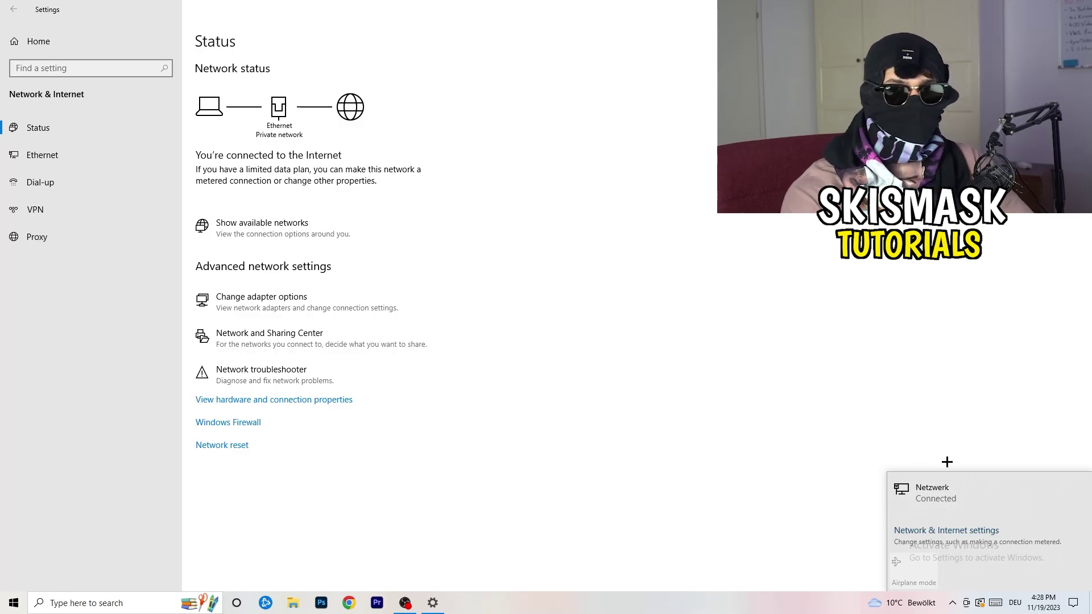
Step: Check the Windows Update status in the Update & Security settings, and close Settings
left_click(938, 529)
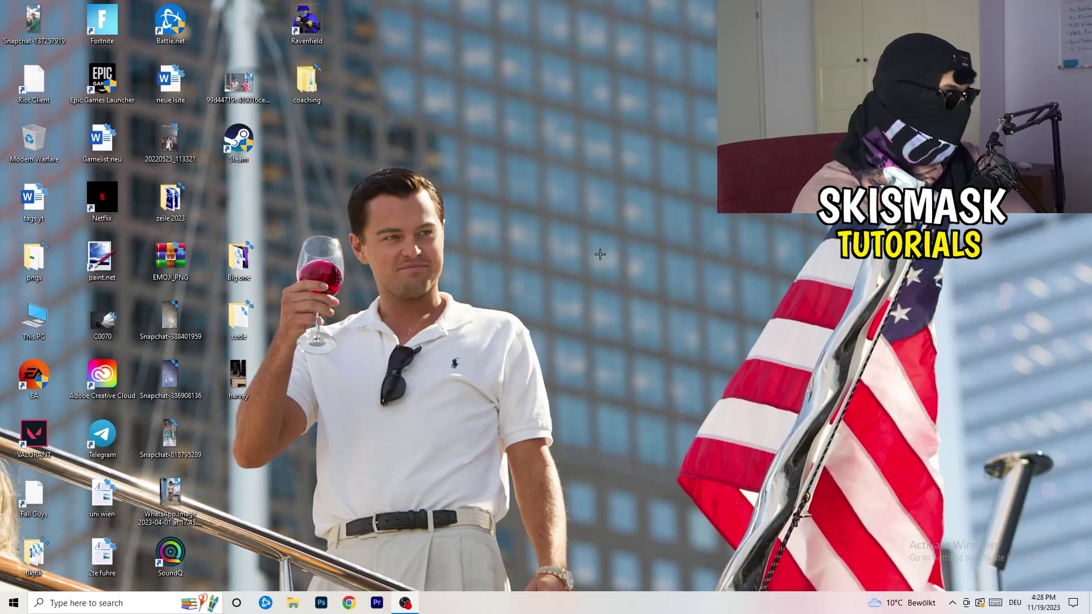
left_click(14, 603)
left_click(14, 549)
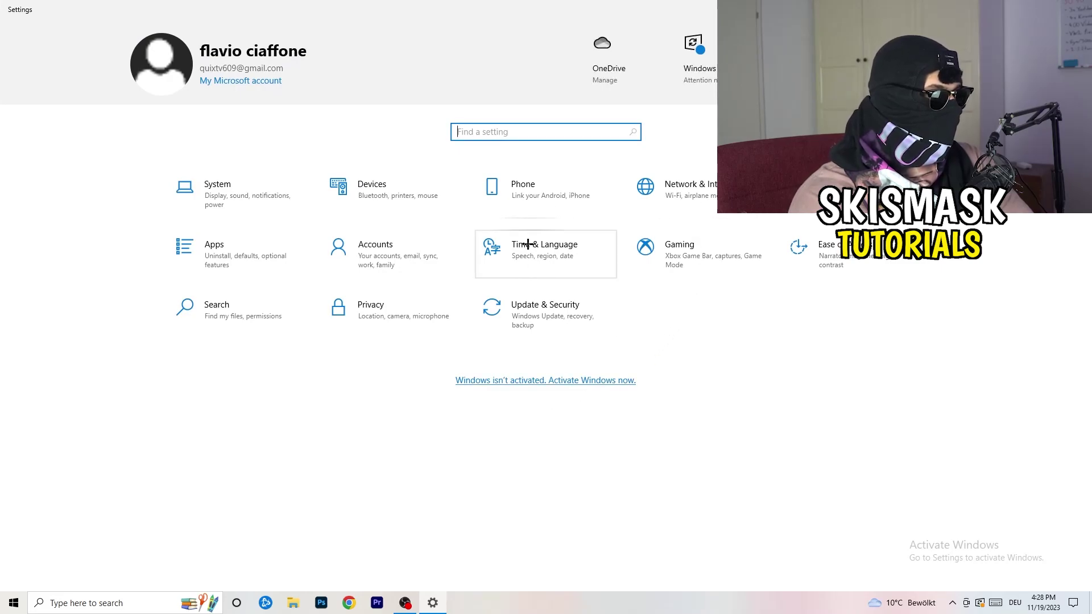
left_click(527, 317)
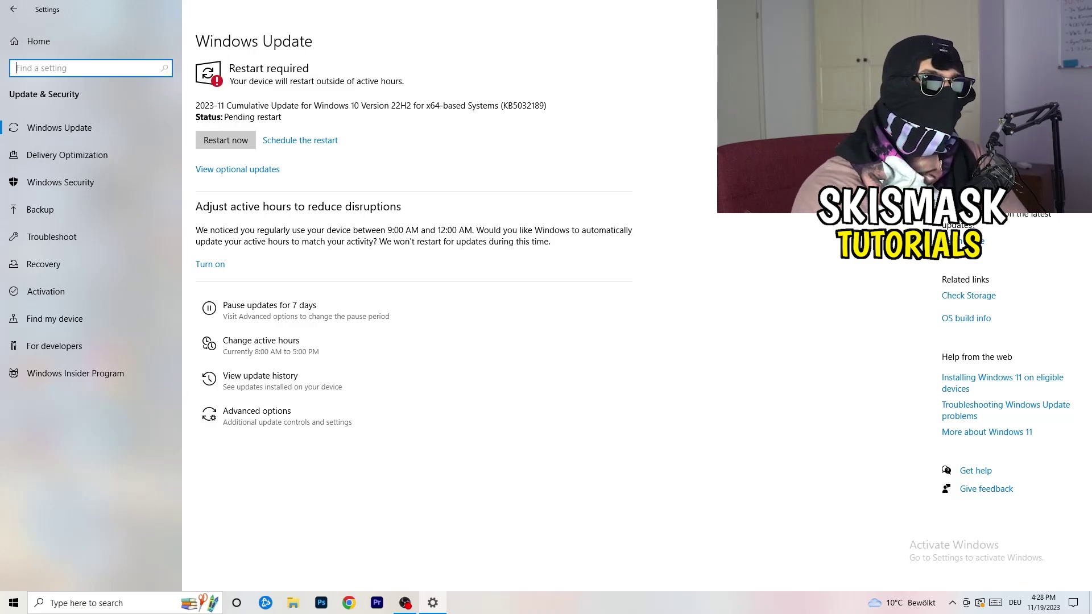
key("alt+F4")
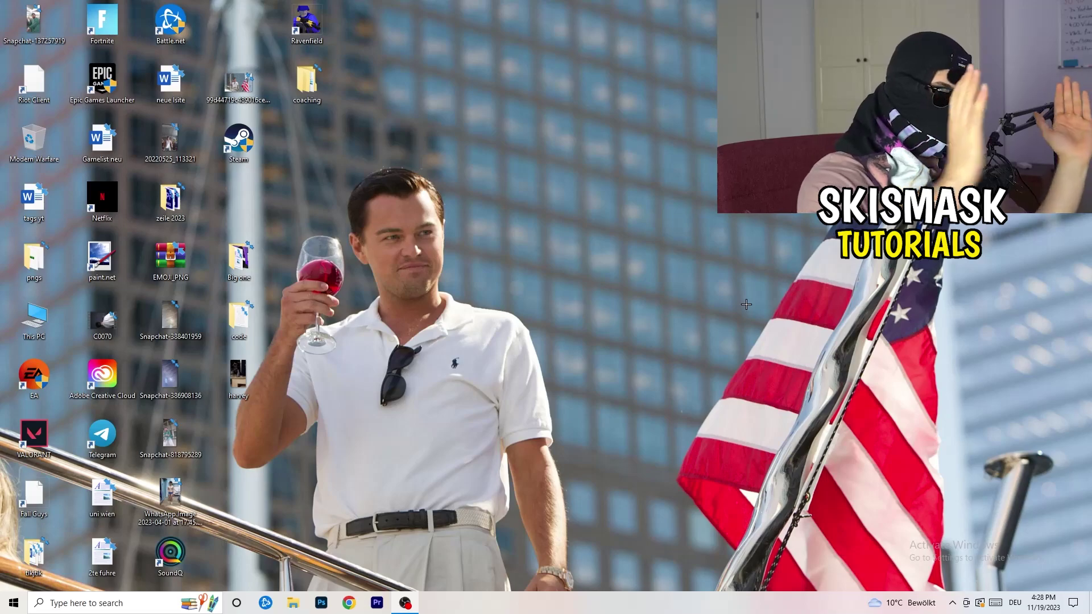